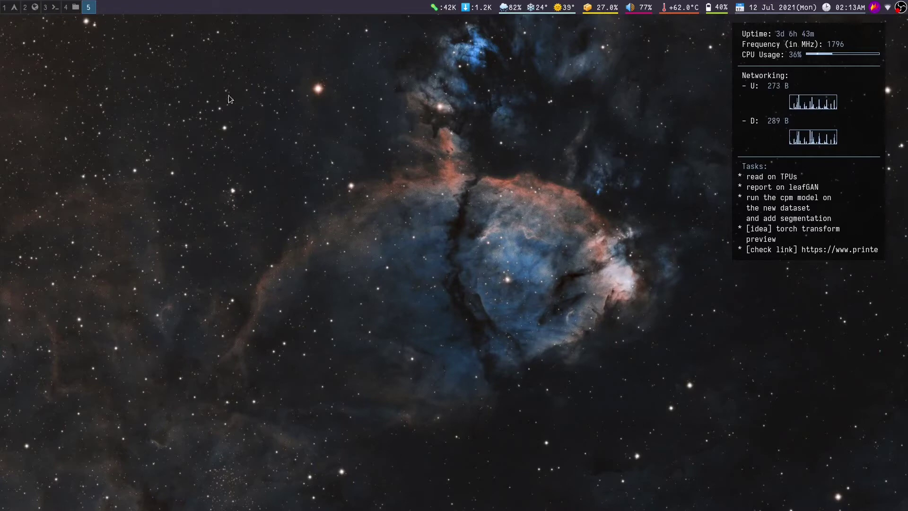
- Enlarge the terminal font with Ctrl+= on the terminal workspace
click(74, 7)
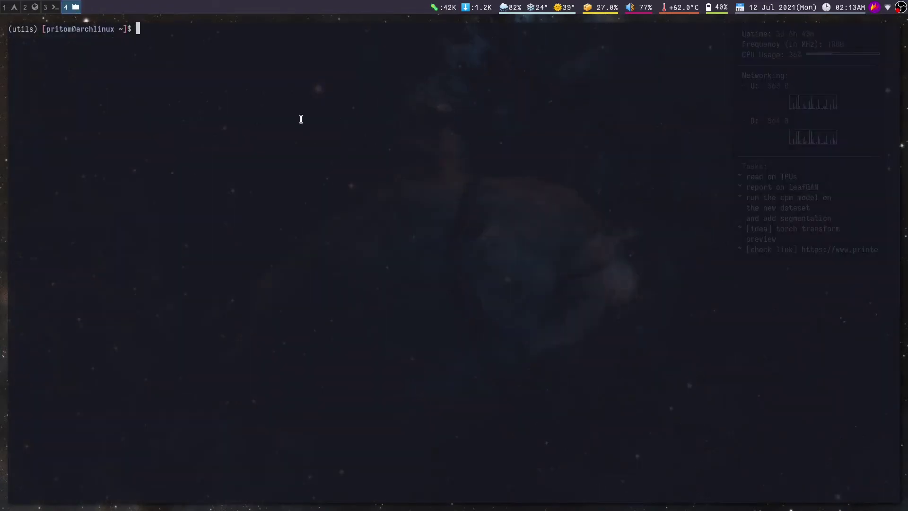
key(ctrl+equal)
key(ctrl+equal)
key(ctrl+equal)
key(ctrl+equal)
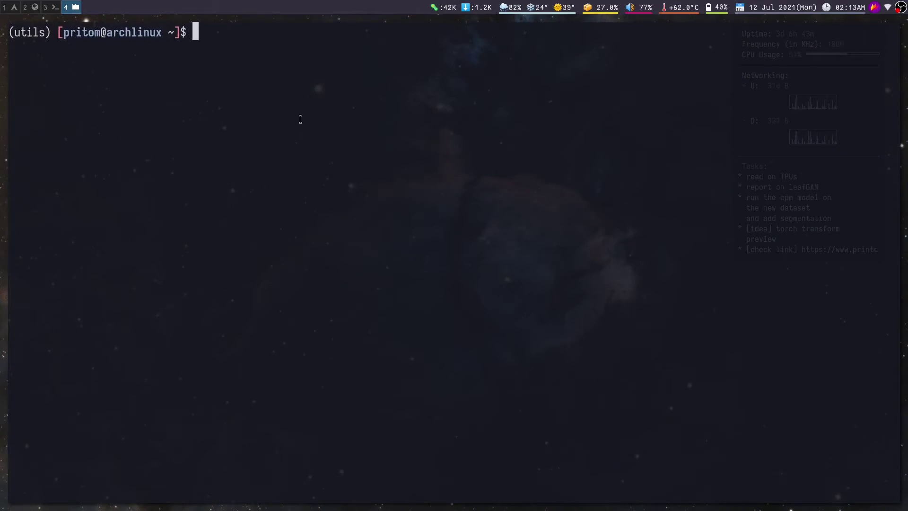
text(python link)
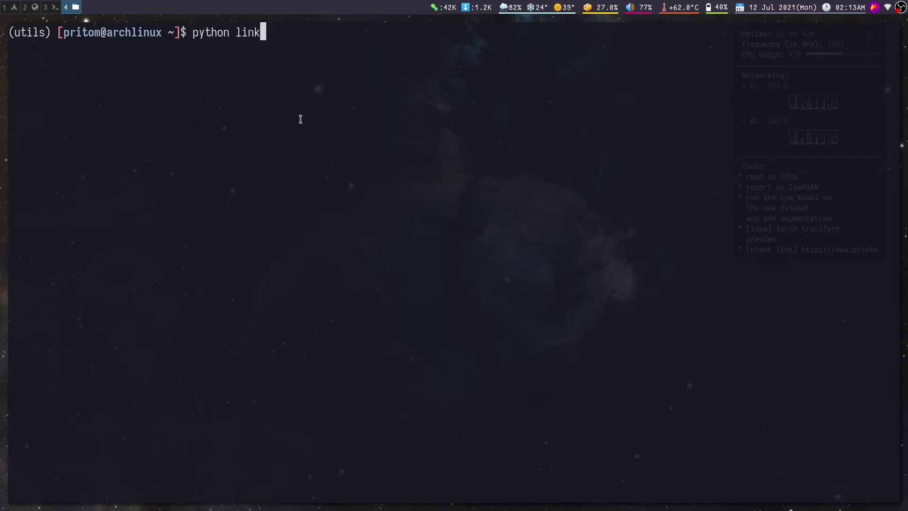
text(gen)
key(BackSpace)
key(BackSpace)
key(BackSpace)
key(BackSpace)
key(BackSpace)
key(BackSpace)
key(BackSpace)
key(BackSpace)
key(BackSpace)
key(BackSpace)
key(BackSpace)
key(BackSpace)
key(BackSpace)
key(BackSpace)
- Go into the gmeet-linkgen folder with the c alias and list its files
text(c)
key(Return)
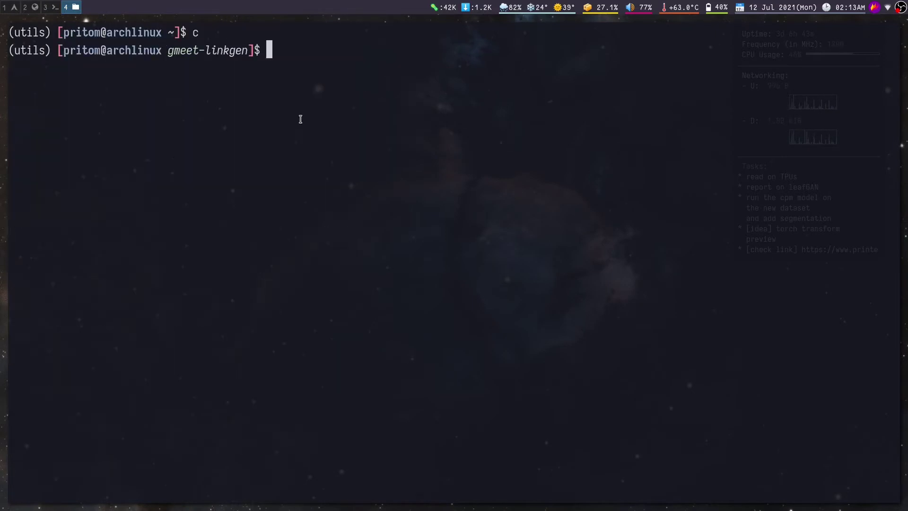
text(l)
key(Return)
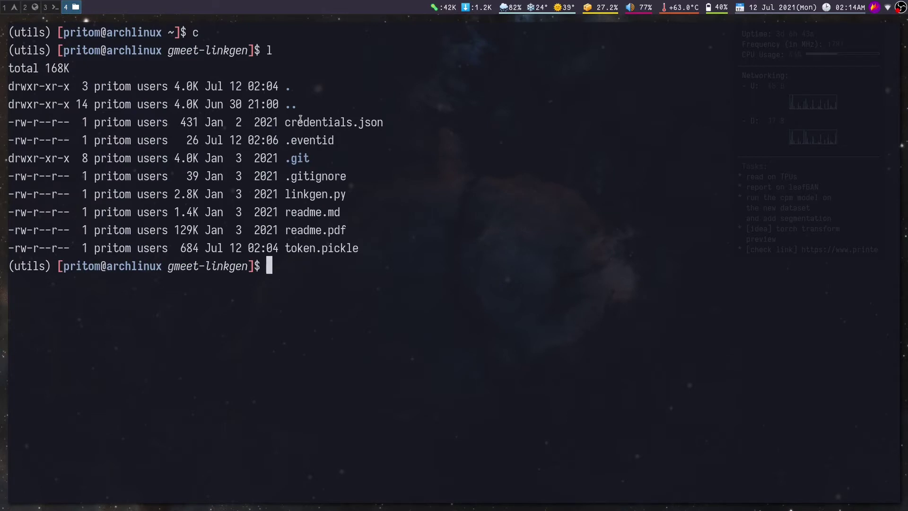
- Run python linkgen.py to generate a new Google Meet link
text(python l)
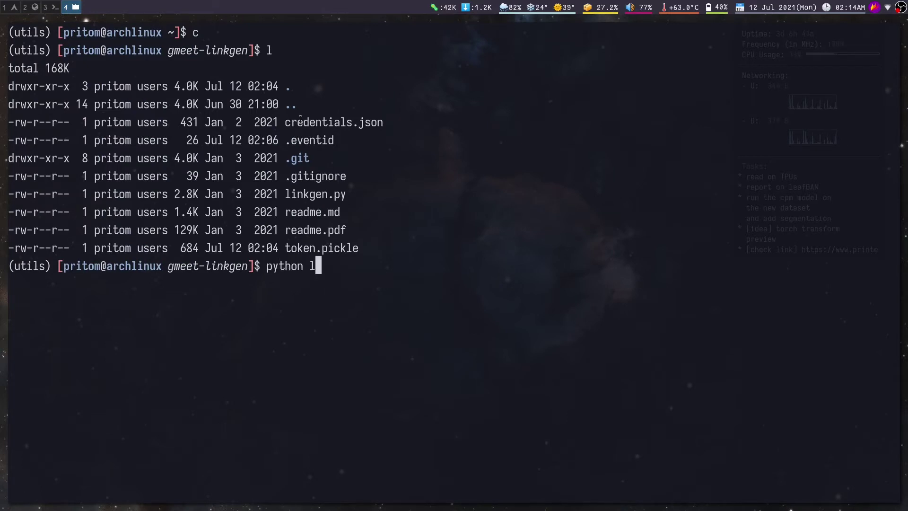
text(inkg)
key(Tab)
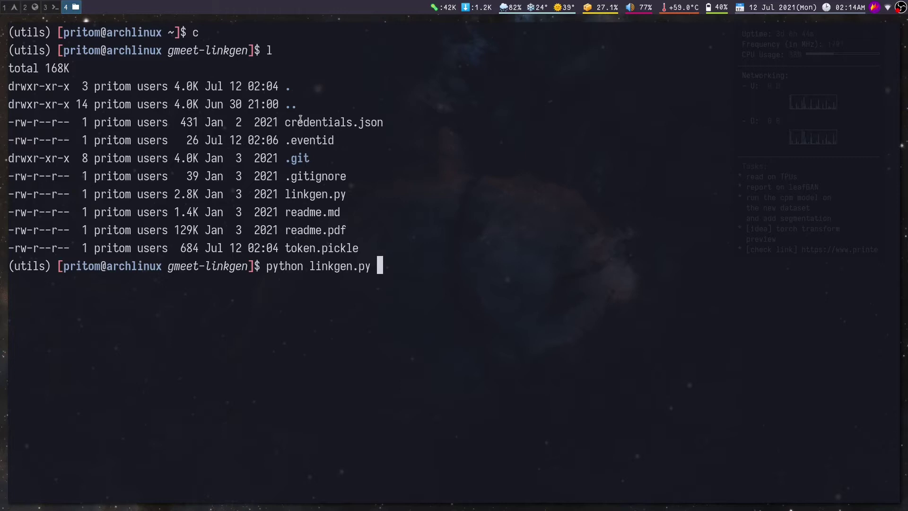
key(Return)
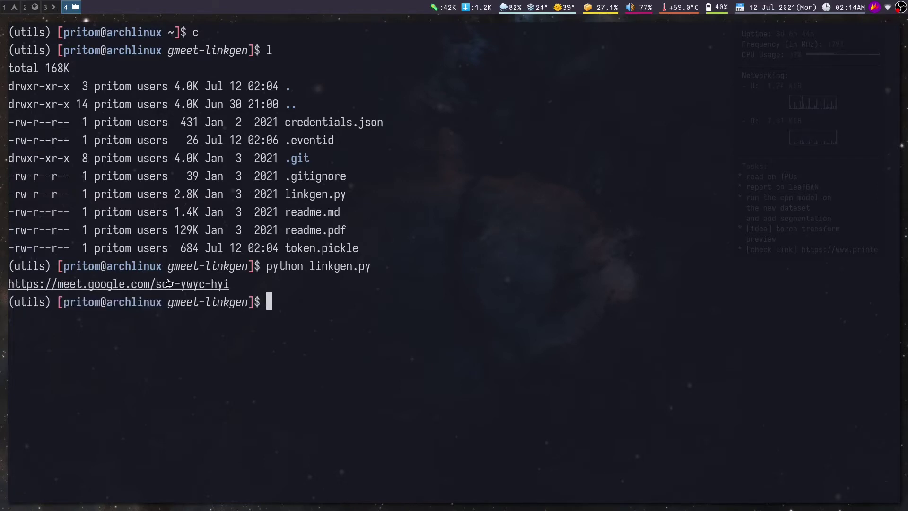
- Open the generated Meet link in Brave and close the leftover empty tab
click(169, 283)
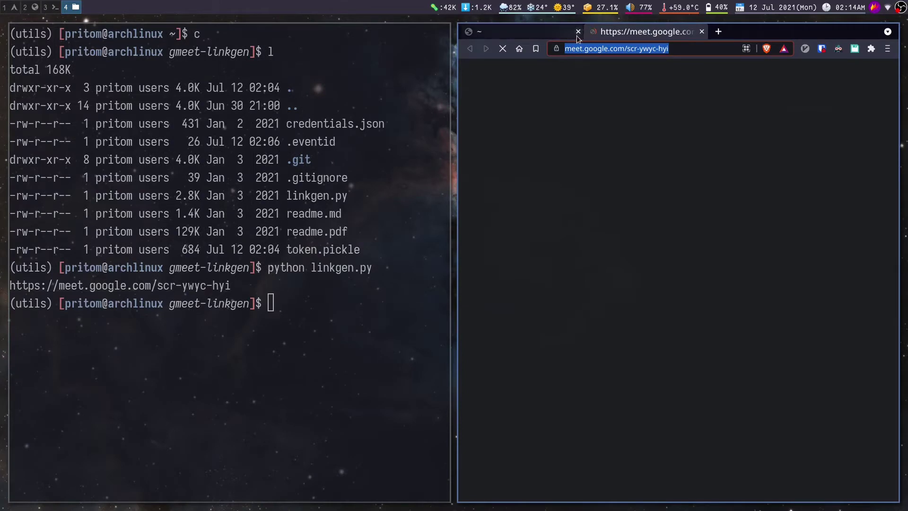
click(579, 30)
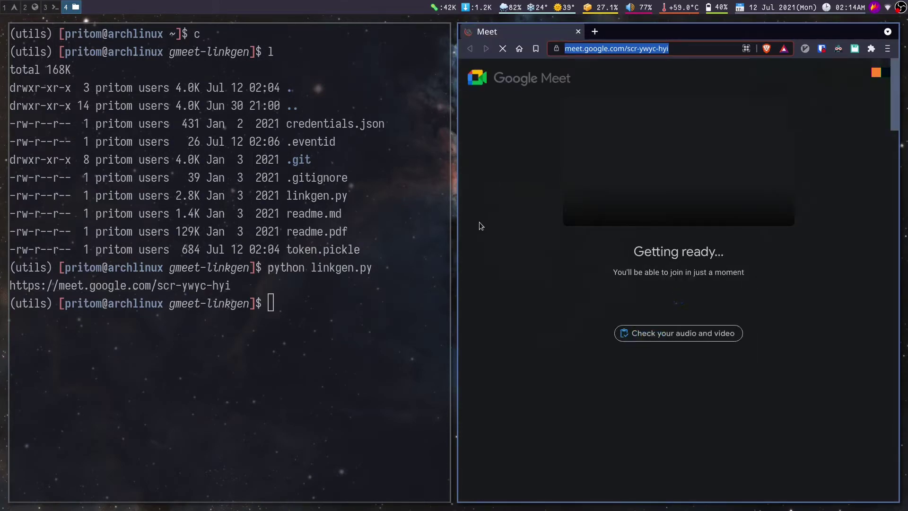
click(491, 300)
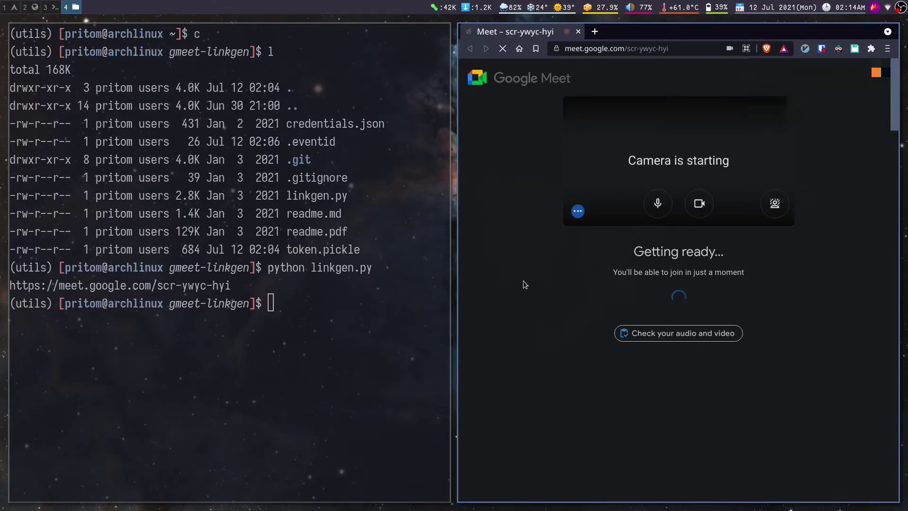
- Turn the microphone and camera off, then join the scr-ywyc-hyi meeting
click(662, 203)
click(699, 204)
click(657, 307)
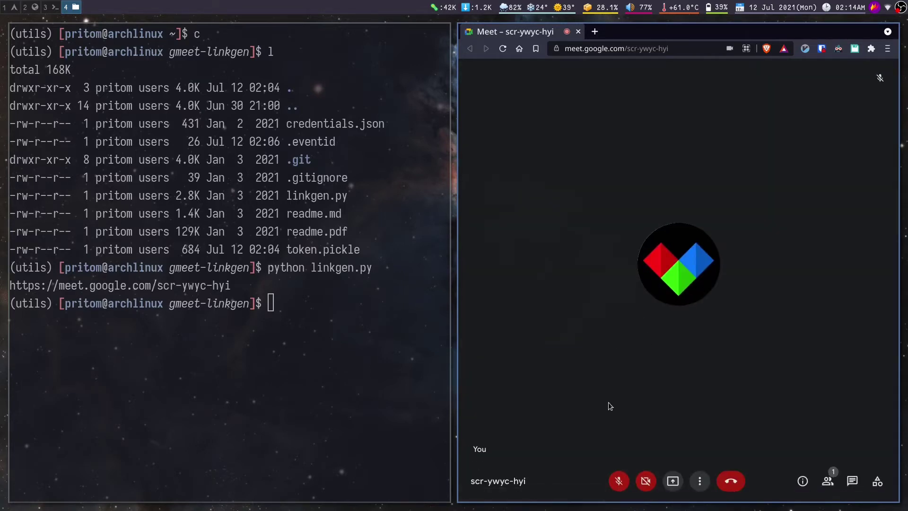
- Present the entire Screen 1 to the call, then hang up to leave the meeting
click(672, 480)
click(704, 406)
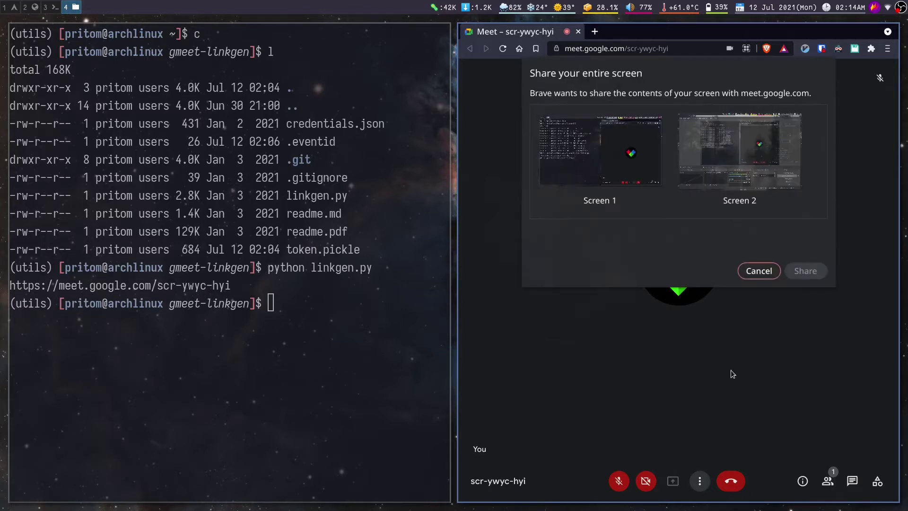
click(631, 153)
click(799, 273)
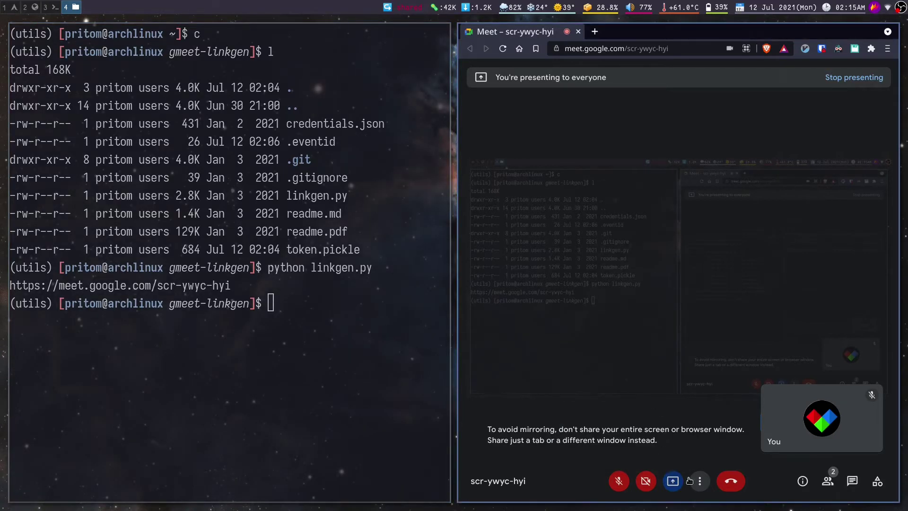
click(734, 480)
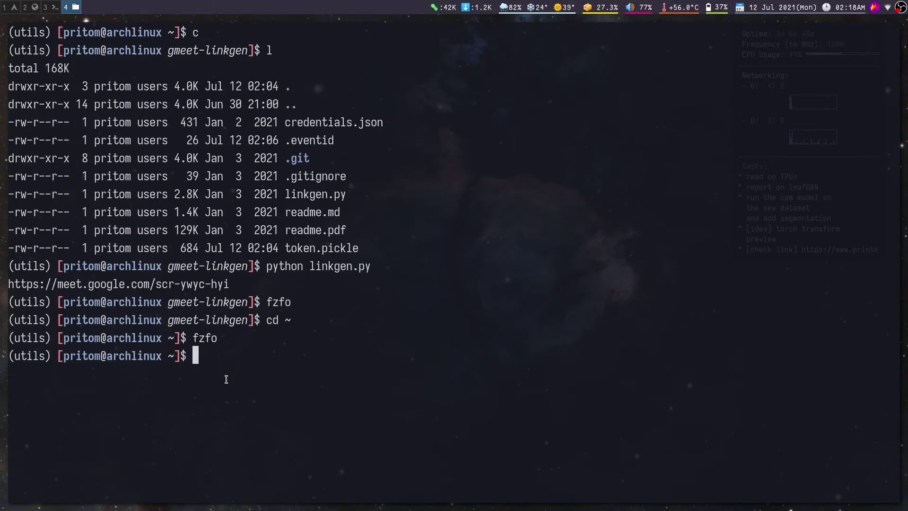
- Open the i3 config with cfi and search to the 'google meet' widget rule line
text(cfi)
key(Return)
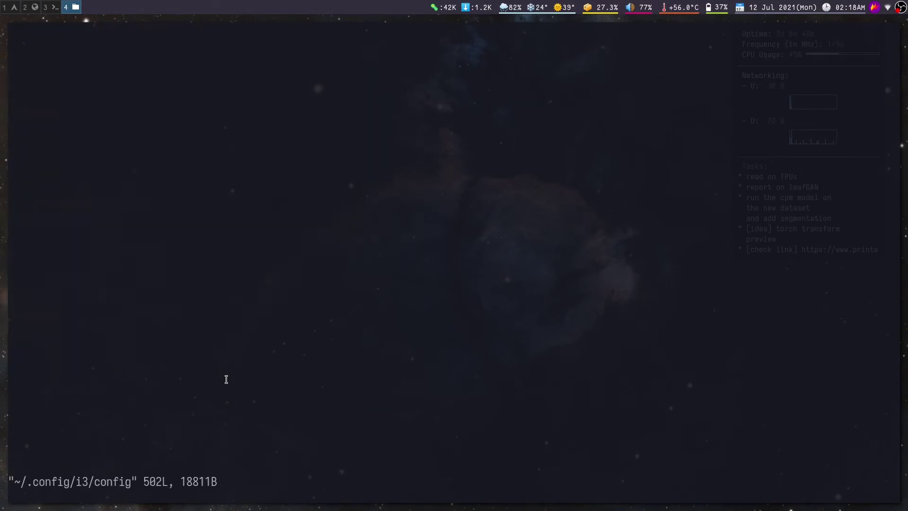
key(j)
key(j)
key(j)
key(j)
key(j)
key(slash)
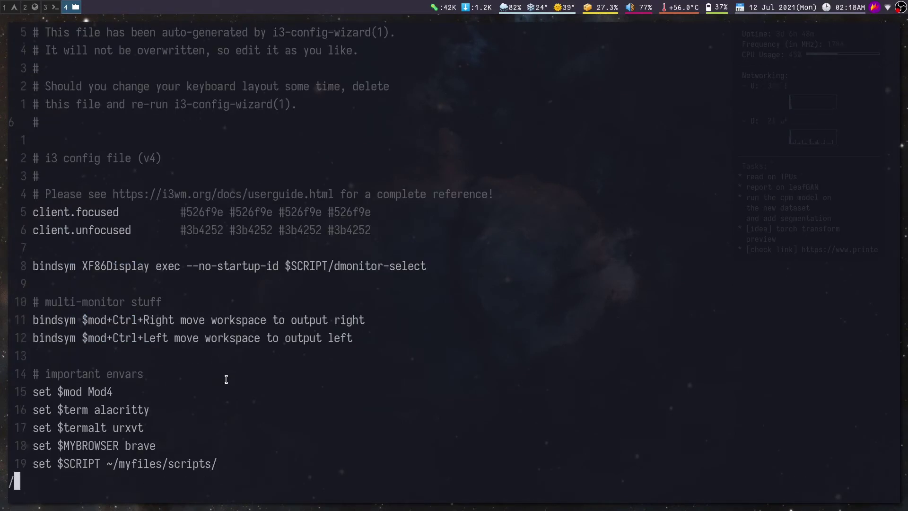
text(google meet)
key(Return)
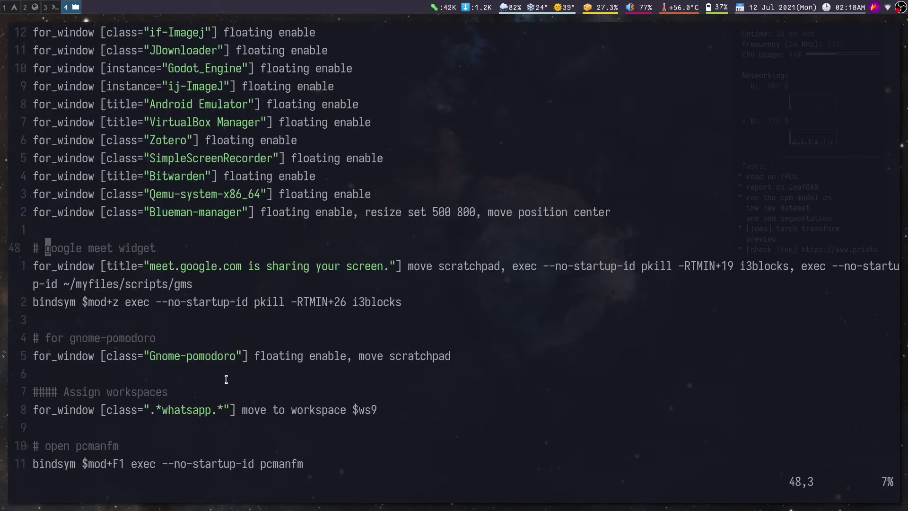
key(j)
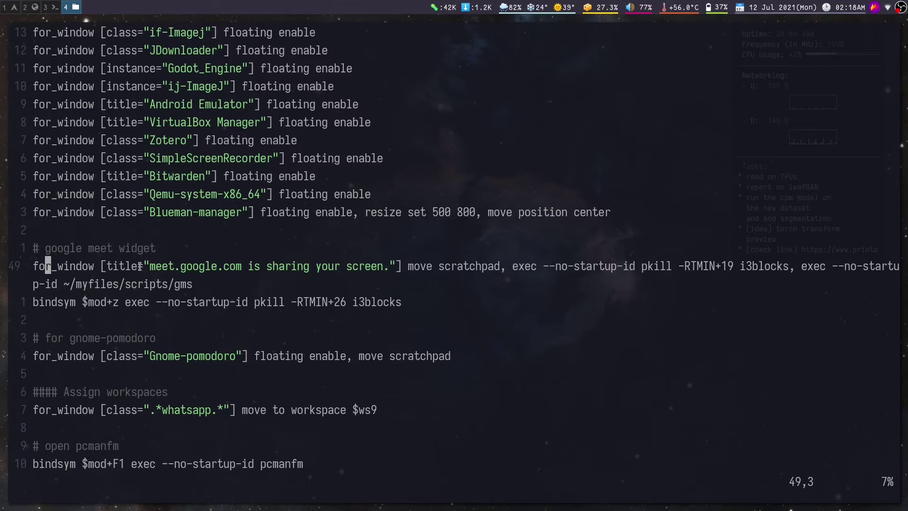
- Highlight the rule's sharing window title, move scratchpad action, signal 19 and gms script path
drag(144, 266, 395, 263)
click(394, 263)
drag(409, 266, 501, 266)
click(552, 273)
drag(722, 268, 786, 269)
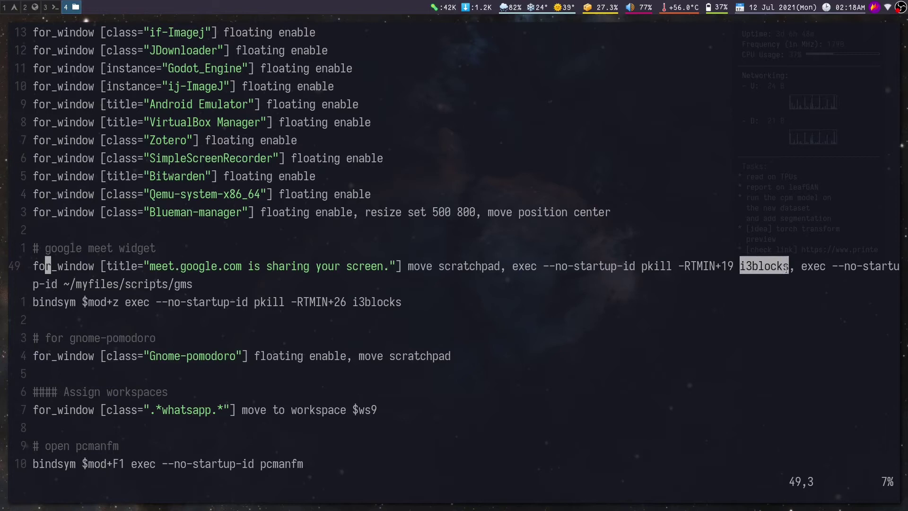
drag(65, 285, 195, 286)
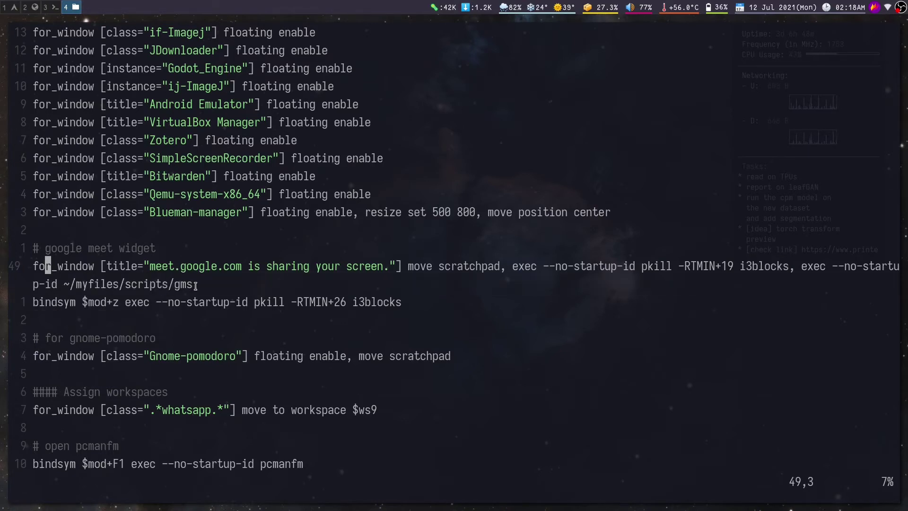
- Open the gms loop script in a new terminal beside the config via the f fuzzy finder
key(super+Return)
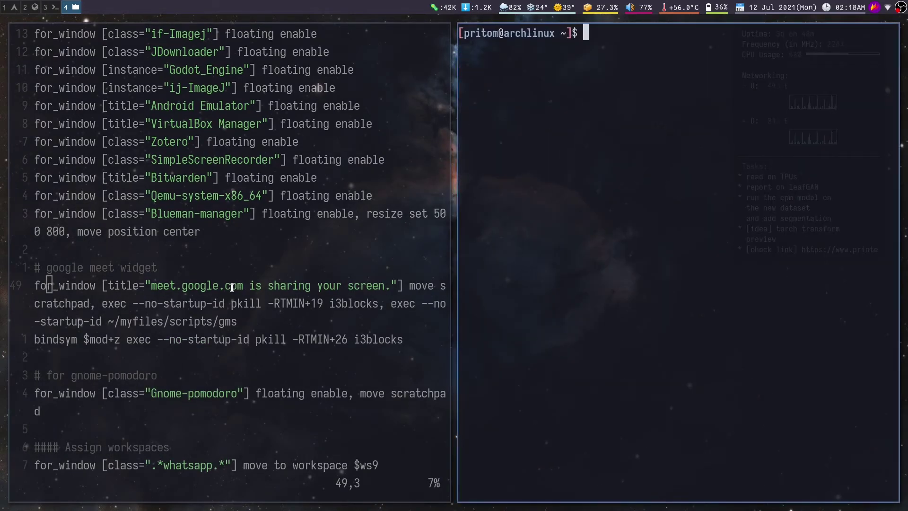
text(f)
key(Return)
text(gms)
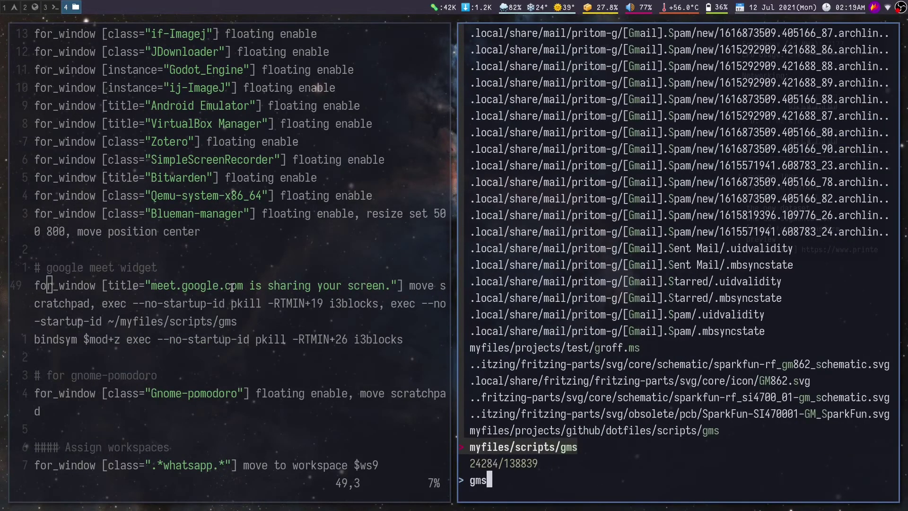
key(Return)
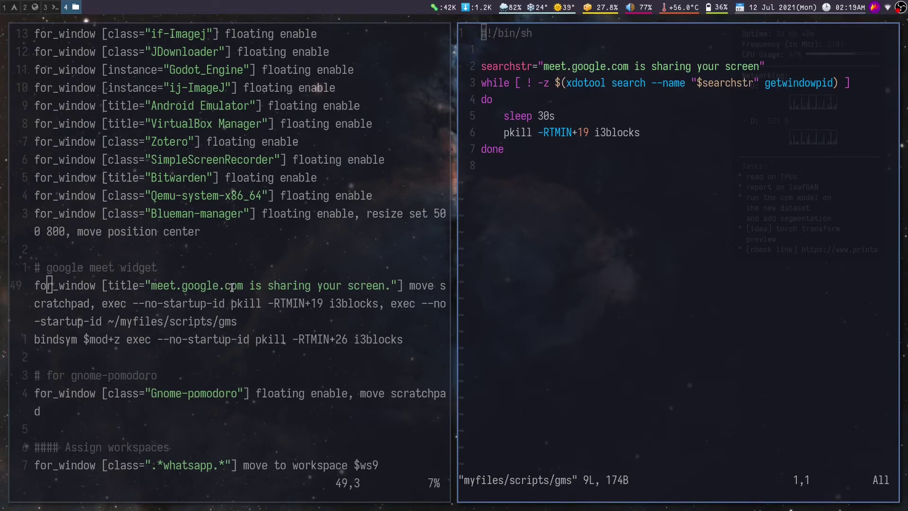
- Open the statusbar gmeet script in another enlarged terminal below, moving to line 4
key(super+Return)
text(c)
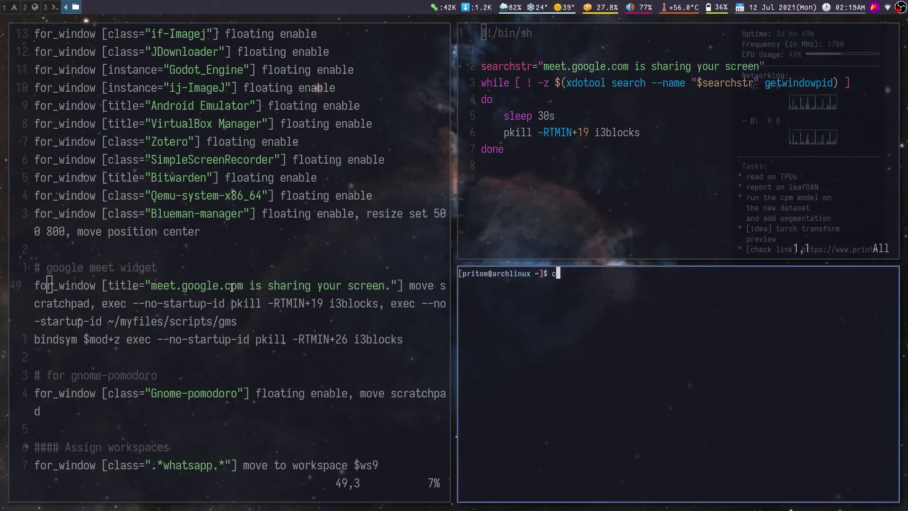
key(ctrl+equal)
key(ctrl+equal)
key(ctrl+equal)
key(BackSpace)
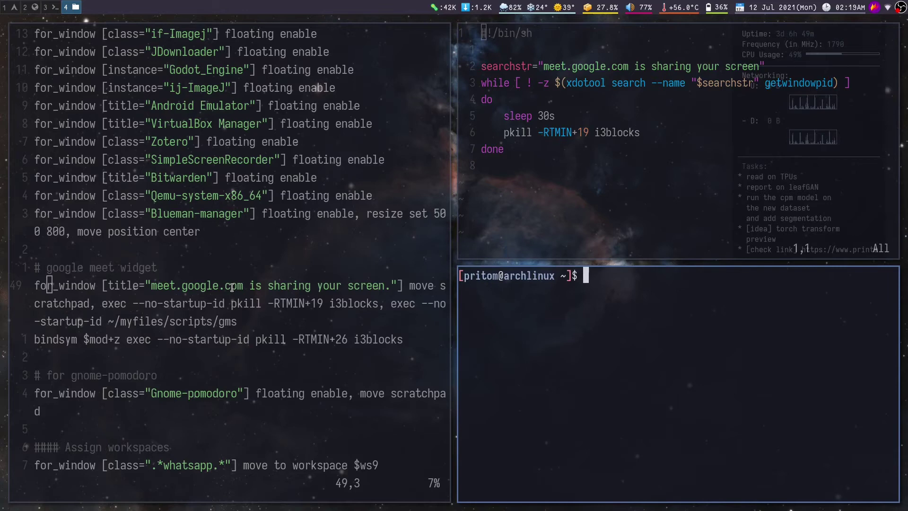
text(gms)
key(BackSpace)
key(BackSpace)
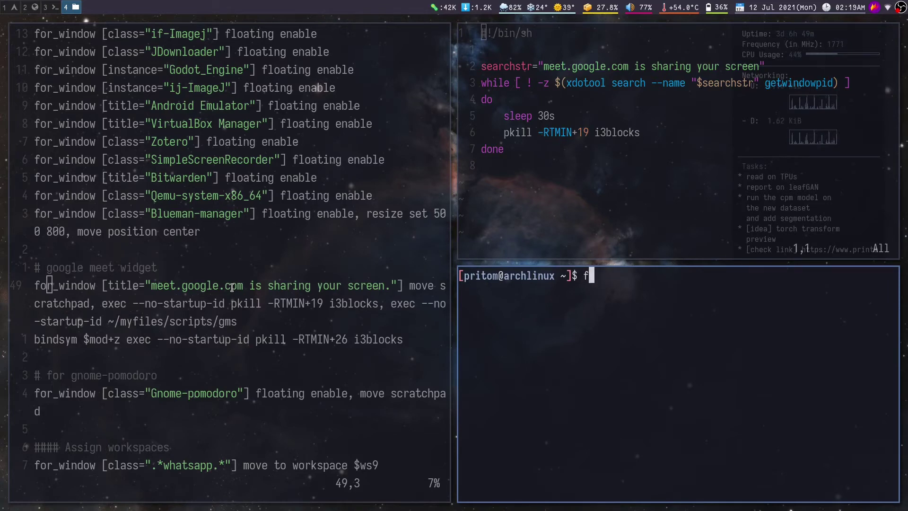
key(ctrl+t)
text(gmee)
key(Return)
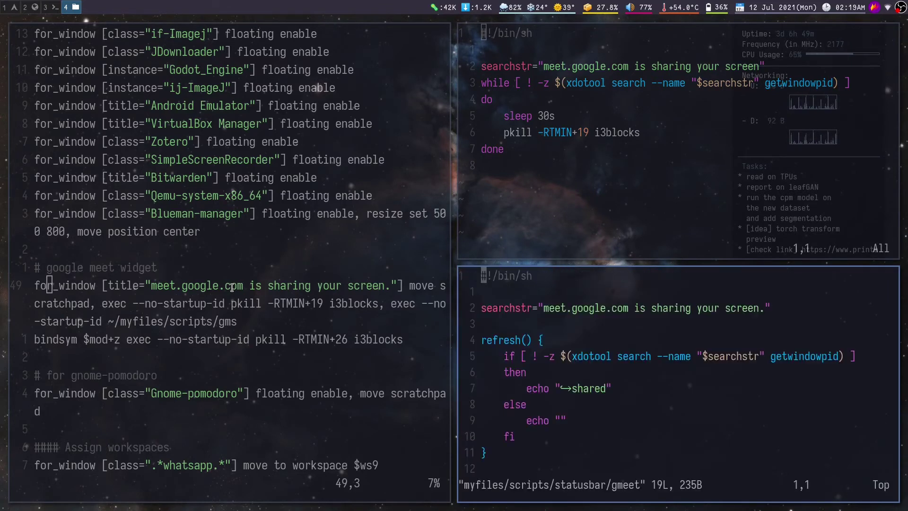
key(j)
key(j)
key(j)
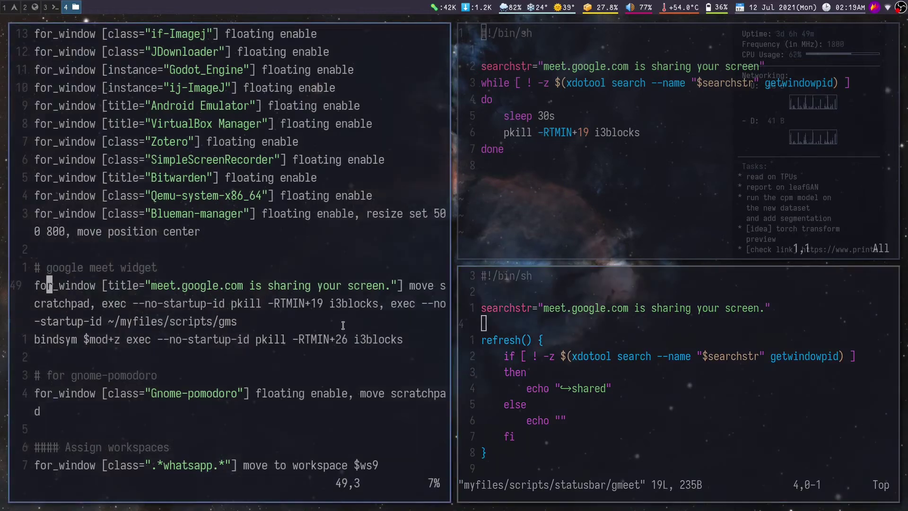
mouse_move(462, 187)
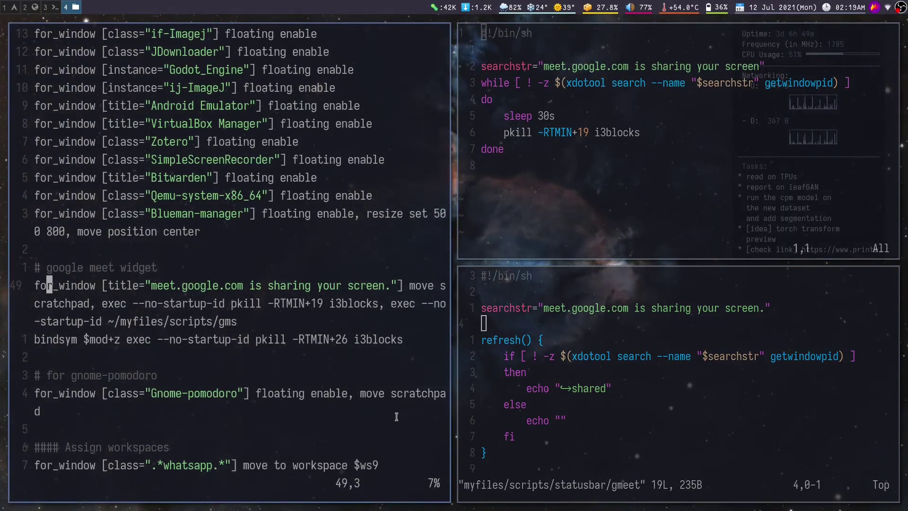
mouse_move(314, 87)
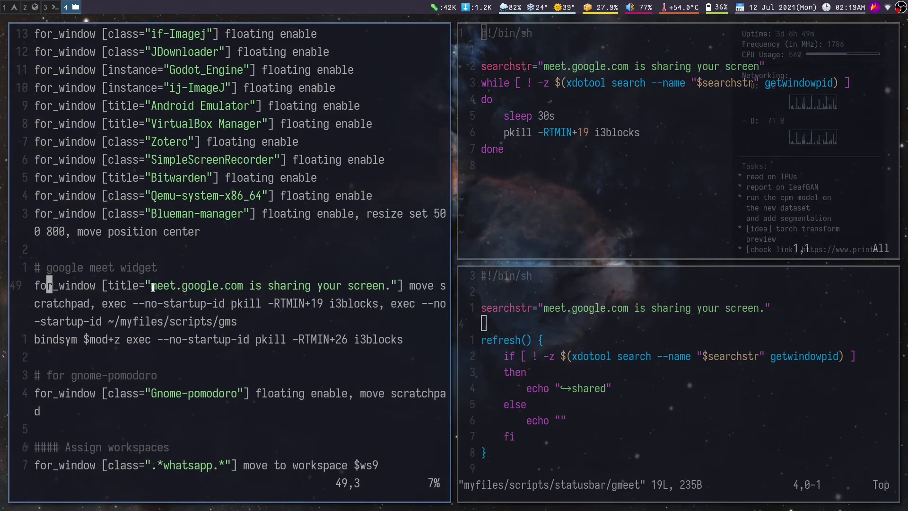
drag(151, 286, 383, 286)
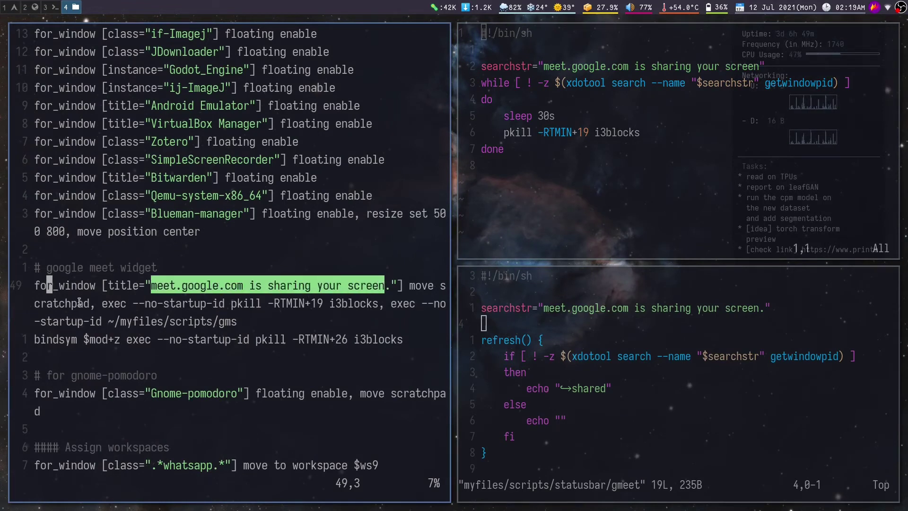
click(323, 305)
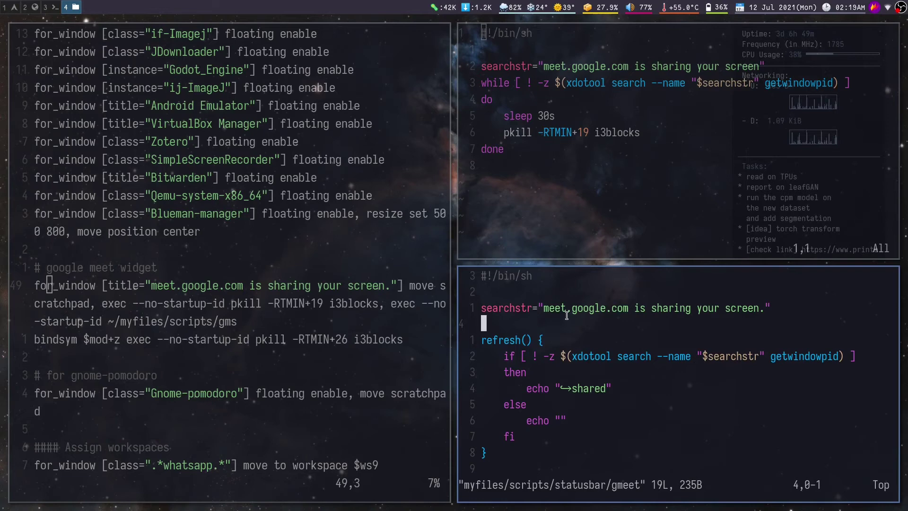
drag(573, 308, 678, 303)
click(682, 304)
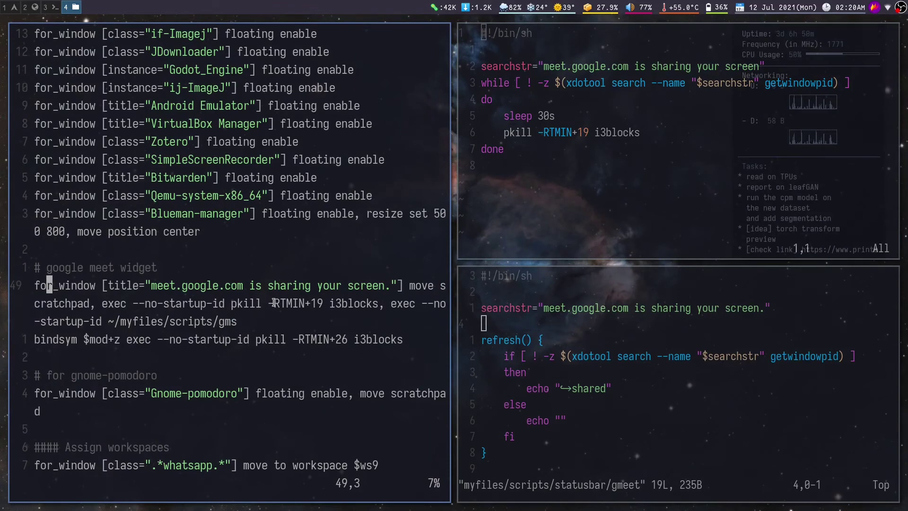
drag(274, 304, 328, 307)
drag(104, 322, 238, 327)
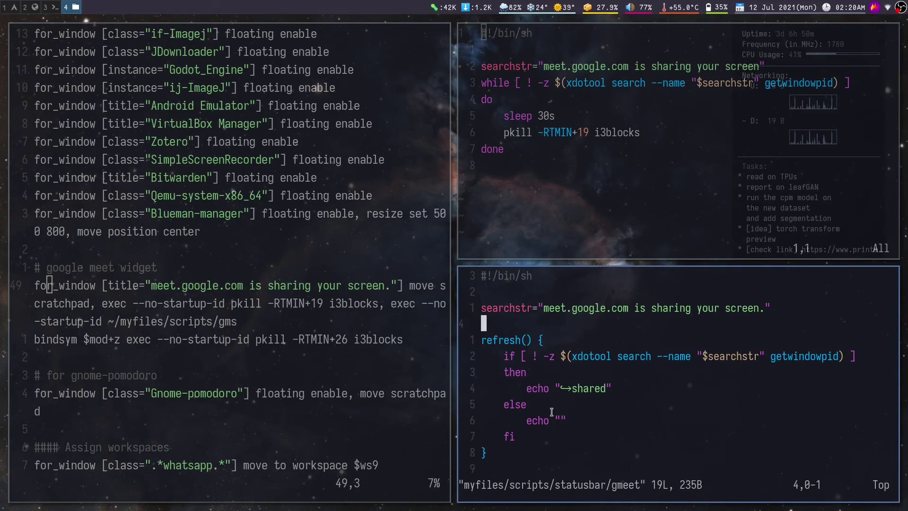
drag(554, 420, 564, 421)
click(563, 420)
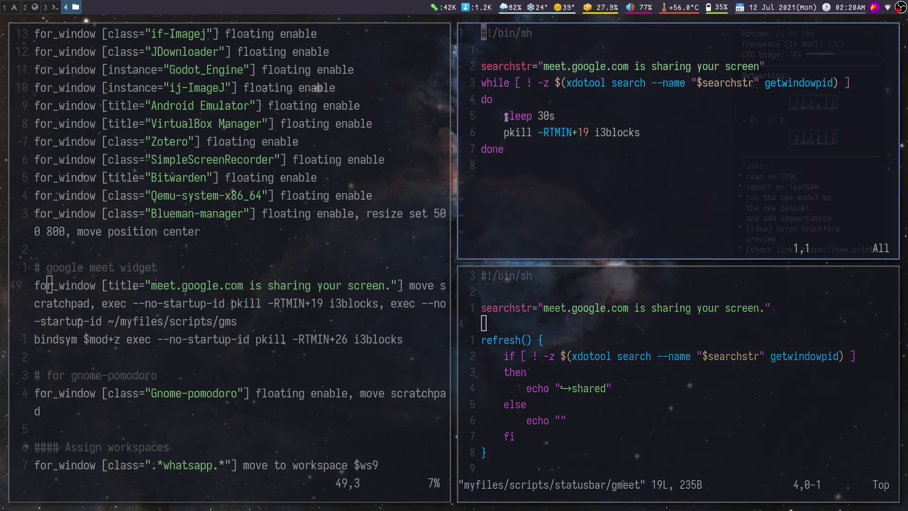
drag(503, 115, 556, 118)
drag(503, 116, 556, 115)
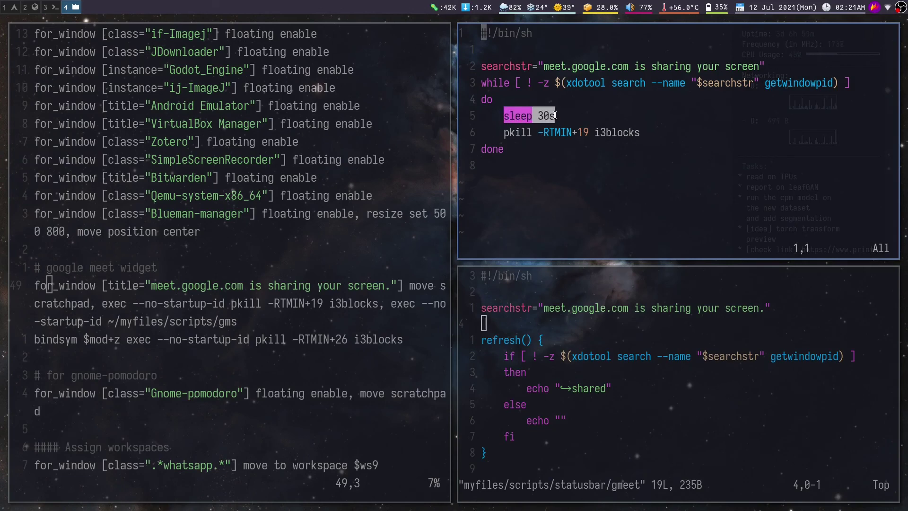
click(556, 115)
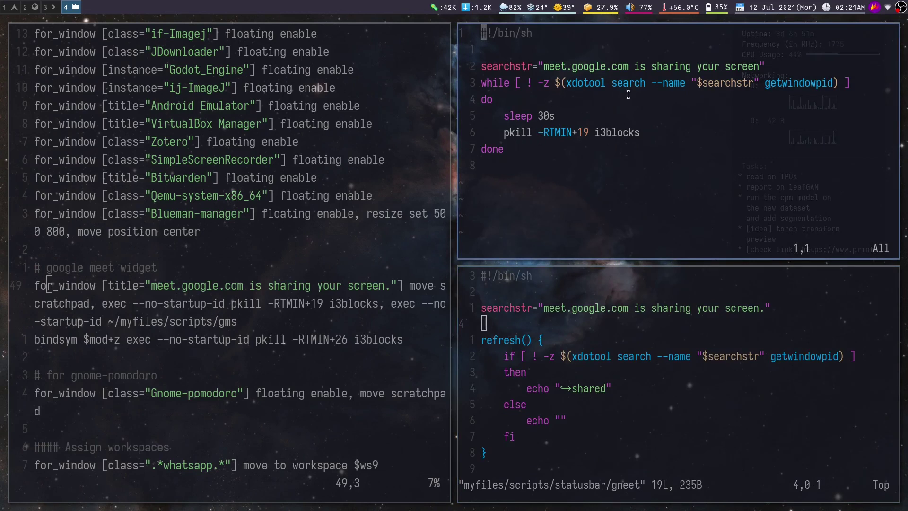
drag(611, 66, 712, 62)
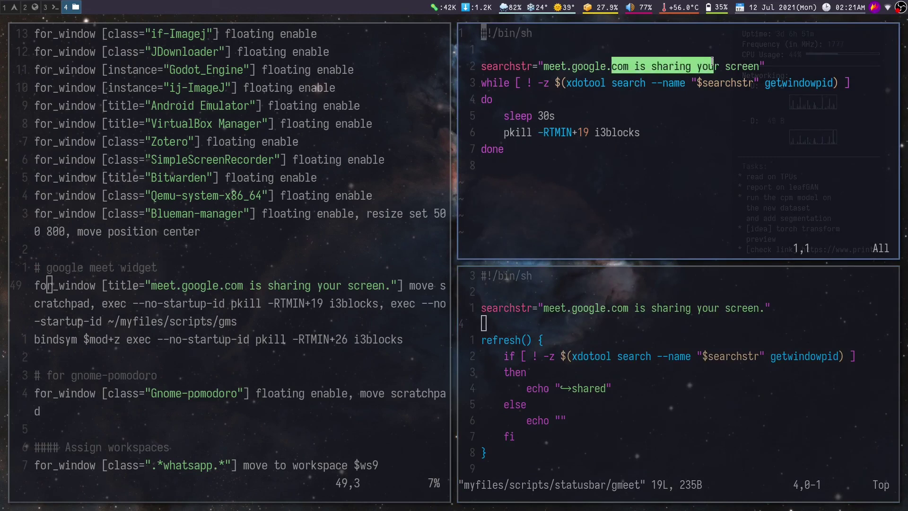
click(704, 71)
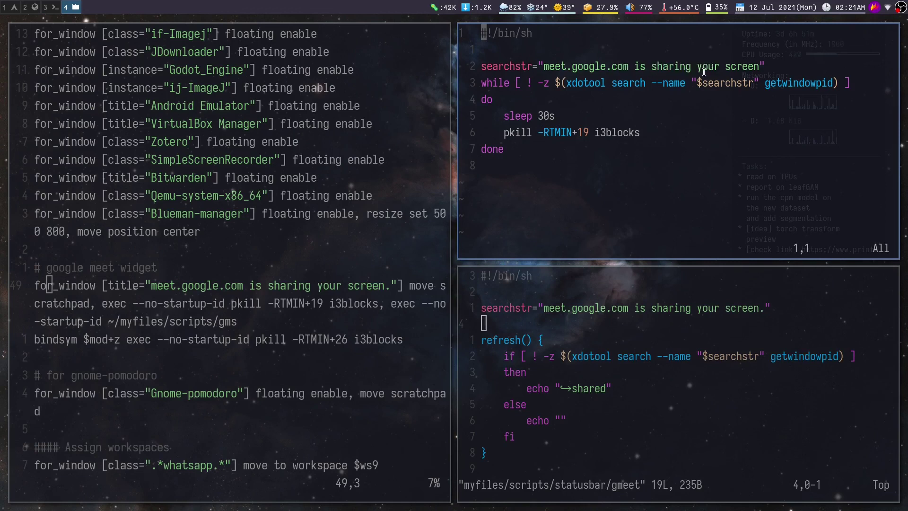